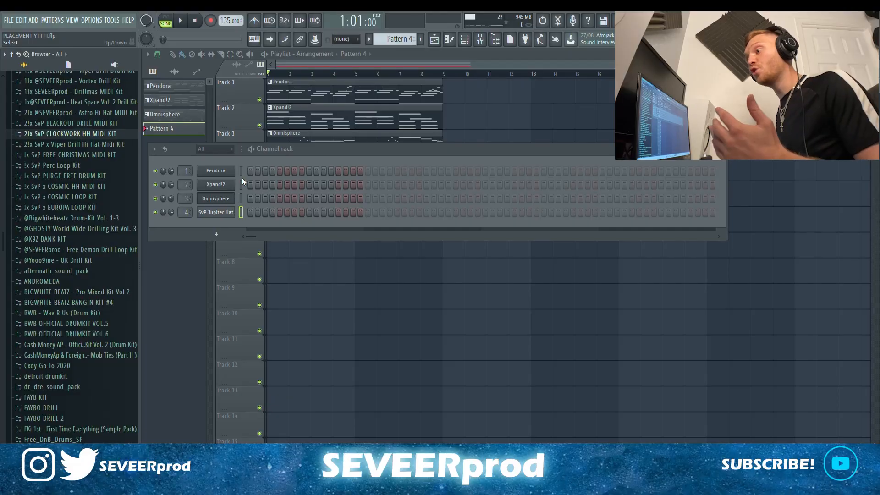
Step: Load HH MIDI 47 from the SvP CLOCKWORK HH MIDI KIT onto the SvP Jupiter Hat channel and play the song
{"action": "left_click", "coordinate": [98, 132]}
{"action": "scroll", "coordinate": [100, 146], "scroll_direction": "down", "scroll_amount": 6}
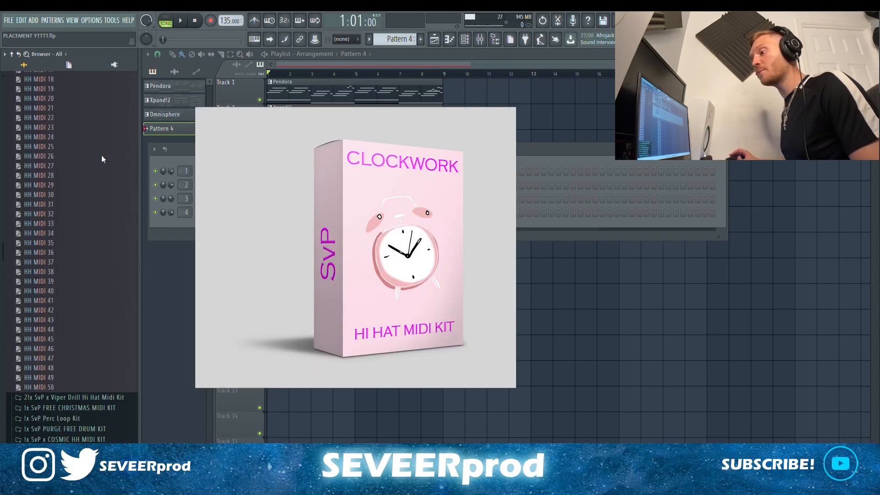
{"action": "left_click_drag", "start_coordinate": [64, 358], "coordinate": [145, 306]}
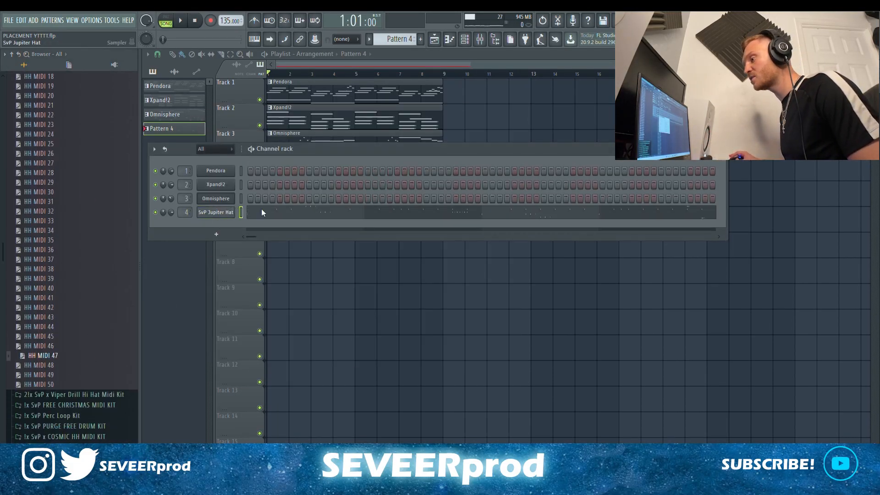
{"action": "left_click", "coordinate": [262, 211]}
{"action": "key", "text": "space"}
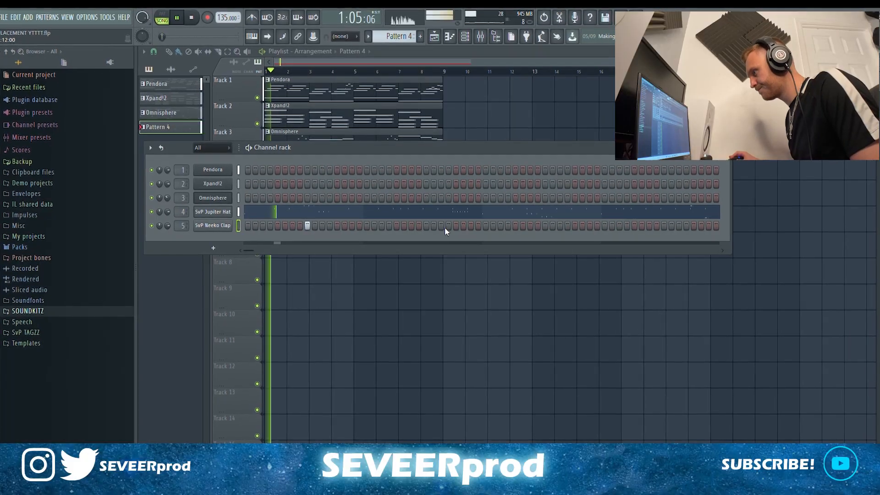
Step: Add SvP Neeko Clap hits on steps 25, 41 and 57
{"action": "left_click", "coordinate": [427, 225]}
{"action": "left_click", "coordinate": [547, 225]}
{"action": "left_click", "coordinate": [667, 225]}
Step: Duplicate all SvP Neeko Clap notes from bars 1–4 into bars 5–8 in the piano roll
{"action": "right_click", "coordinate": [218, 225]}
{"action": "left_click", "coordinate": [230, 231]}
{"action": "key", "text": "ctrl+a"}
{"action": "mouse_move", "coordinate": [186, 226]}
{"action": "left_mouse_down"}
{"action": "mouse_move", "coordinate": [404, 226]}
{"action": "mouse_move", "coordinate": [450, 238]}
{"action": "mouse_move", "coordinate": [442, 233]}
{"action": "left_mouse_up"}
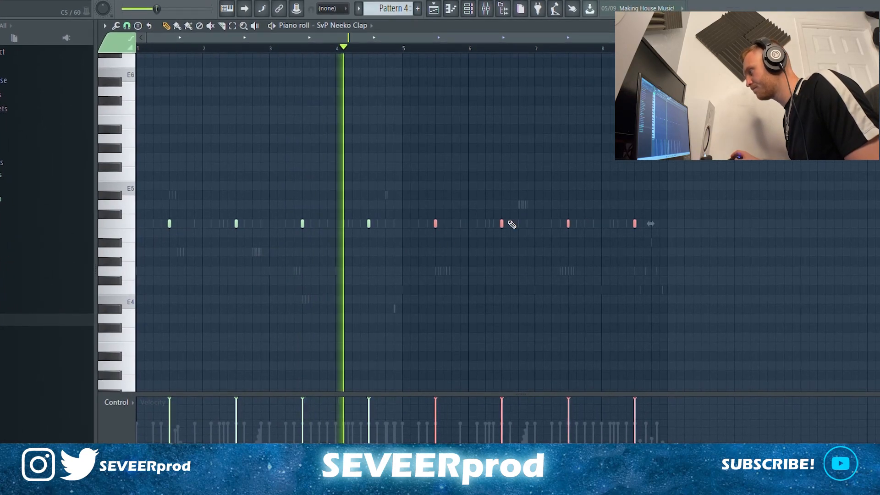
{"action": "scroll", "coordinate": [646, 114], "scroll_direction": "up", "scroll_amount": 1}
{"action": "left_click", "coordinate": [655, 95], "text": "ctrl"}
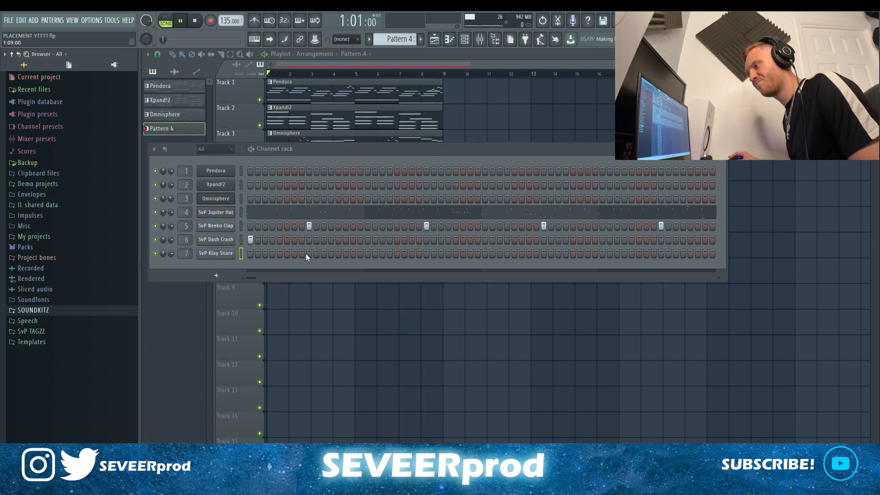
Step: Place SvP Klay Snare hits on steps 9, 25, 41 and 57, with an extra hit on step 47
{"action": "left_click", "coordinate": [307, 254]}
{"action": "left_click", "coordinate": [425, 254]}
{"action": "left_click", "coordinate": [548, 254]}
{"action": "left_click", "coordinate": [671, 253]}
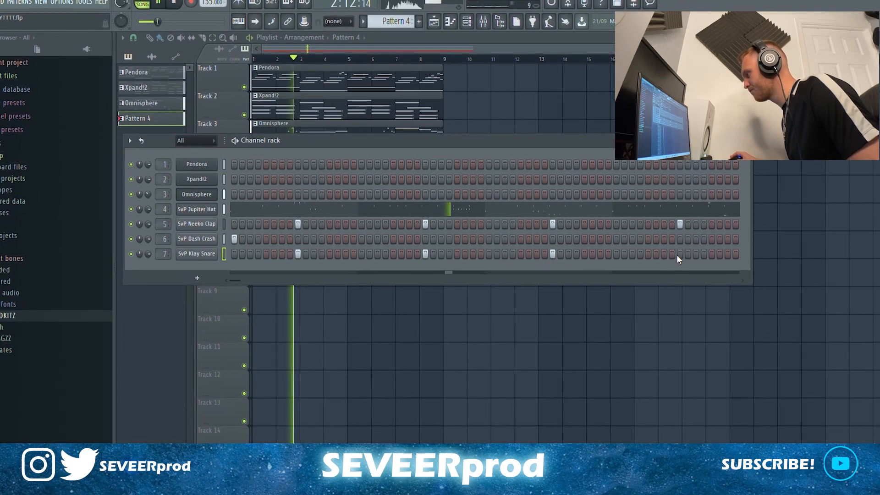
{"action": "left_click", "coordinate": [602, 254]}
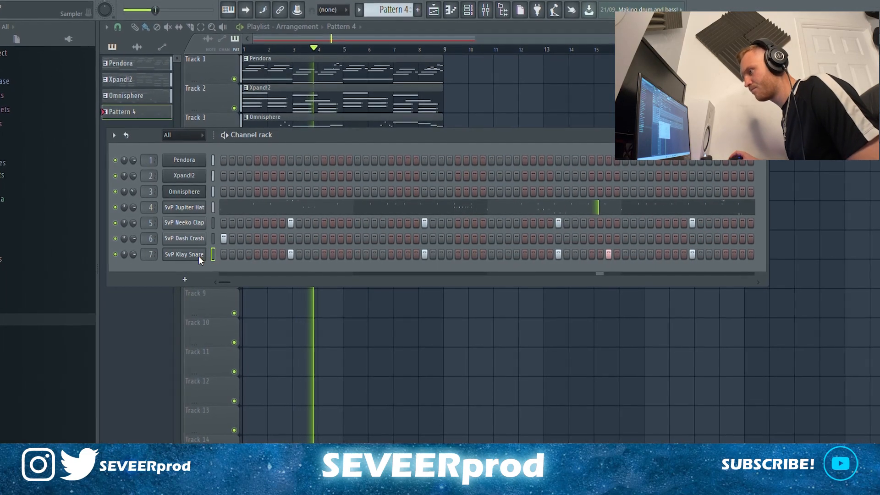
Step: Duplicate all SvP Klay Snare notes from bars 1–4 into bars 5–8 in the piano roll
{"action": "right_click", "coordinate": [206, 255]}
{"action": "left_click", "coordinate": [220, 261]}
{"action": "key", "text": "ctrl+a"}
{"action": "left_click_drag", "start_coordinate": [168, 252], "coordinate": [443, 262]}
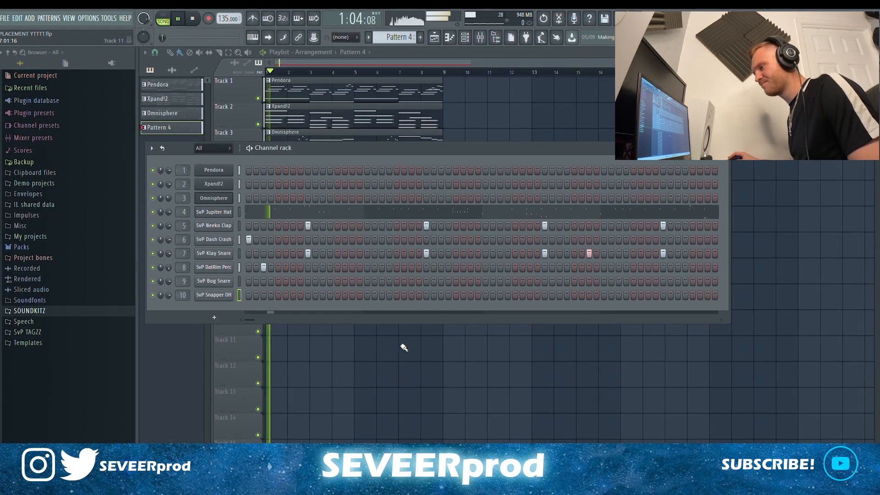
Step: Program SvP Snapper OH hits on steps 21 and 23 with reduced velocity, plus single notes at the starts of bars 5 and 8
{"action": "left_click", "coordinate": [395, 297]}
{"action": "left_click", "coordinate": [410, 297]}
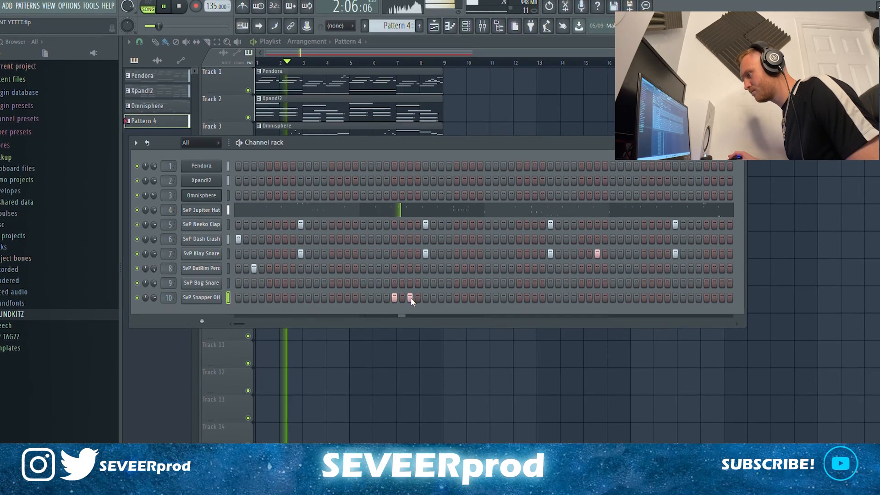
{"action": "key", "text": "F7"}
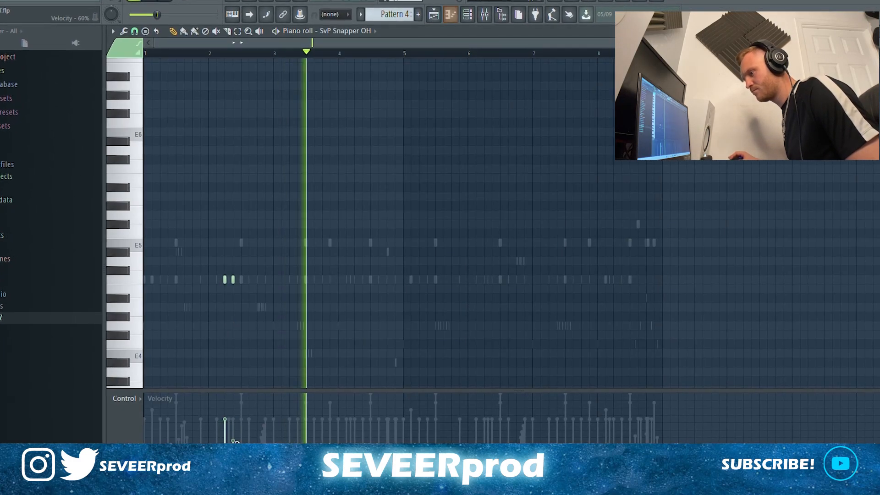
{"action": "left_click_drag", "start_coordinate": [228, 426], "coordinate": [227, 445]}
{"action": "left_click", "coordinate": [402, 280]}
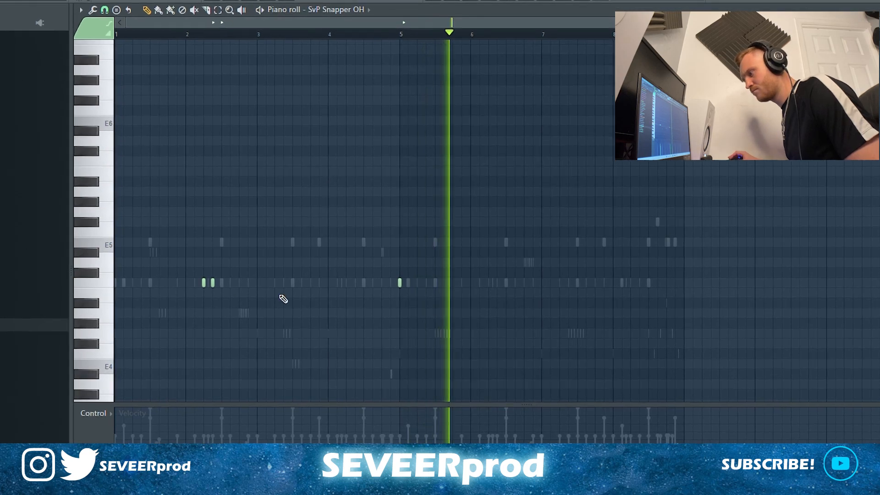
{"action": "left_click", "coordinate": [611, 282]}
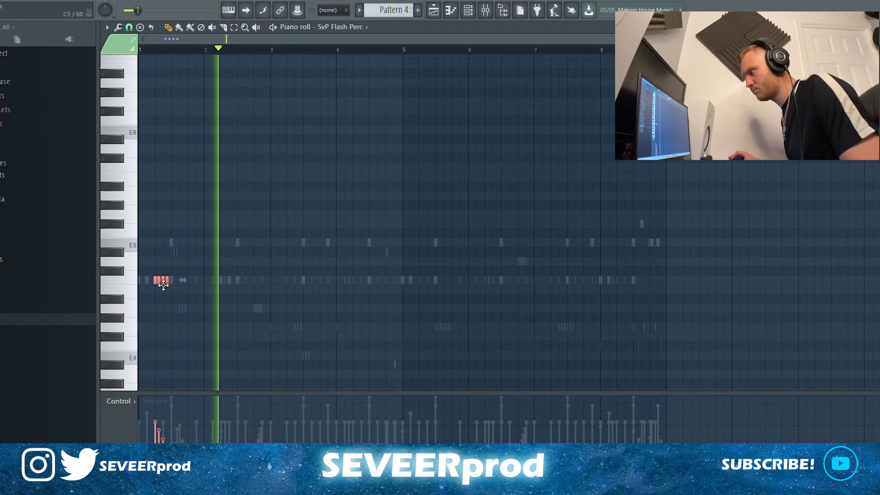
Step: Copy the four SvP Flash Perc notes from bar 1 to the same position in bar 5
{"action": "right_click", "coordinate": [419, 348]}
{"action": "left_click", "coordinate": [469, 4]}
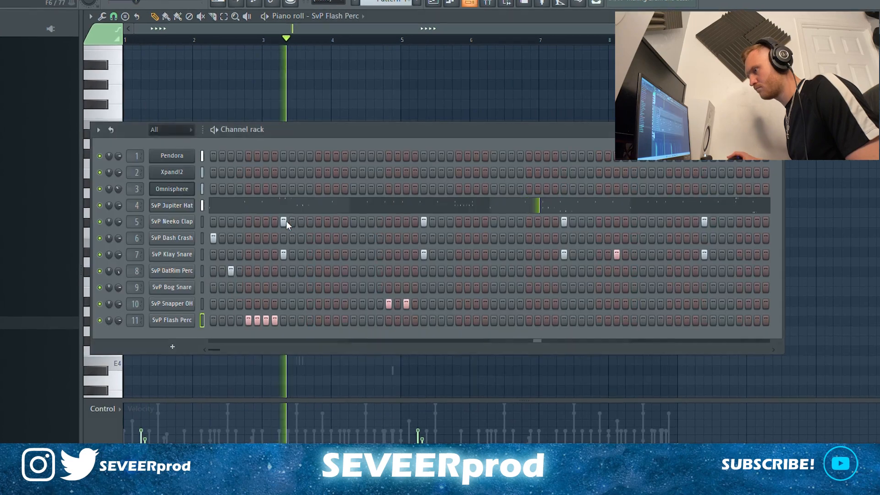
{"action": "left_click", "coordinate": [469, 4]}
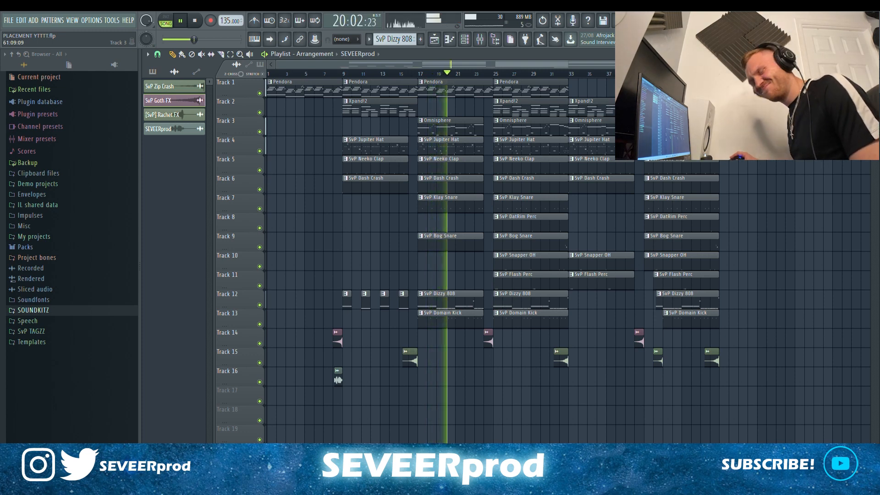
{"action": "scroll", "coordinate": [837, 125], "scroll_direction": "up", "scroll_amount": 1}
{"action": "left_click_drag", "start_coordinate": [517, 66], "coordinate": [618, 72]}
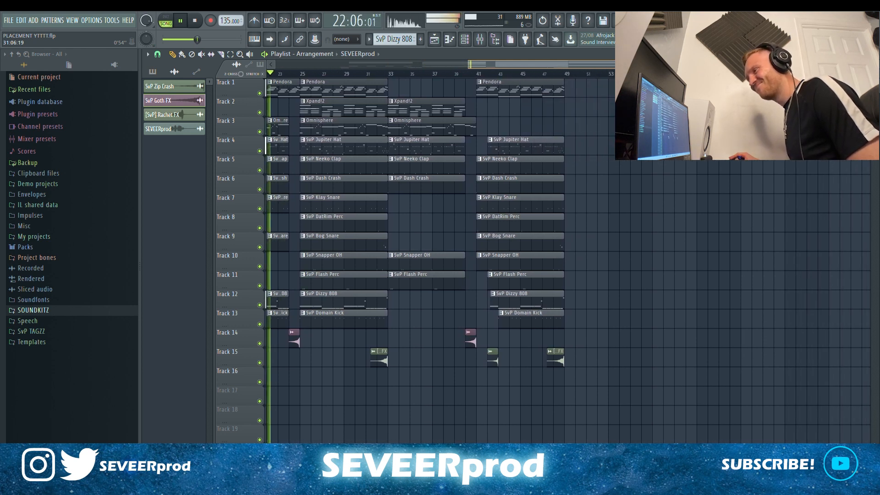